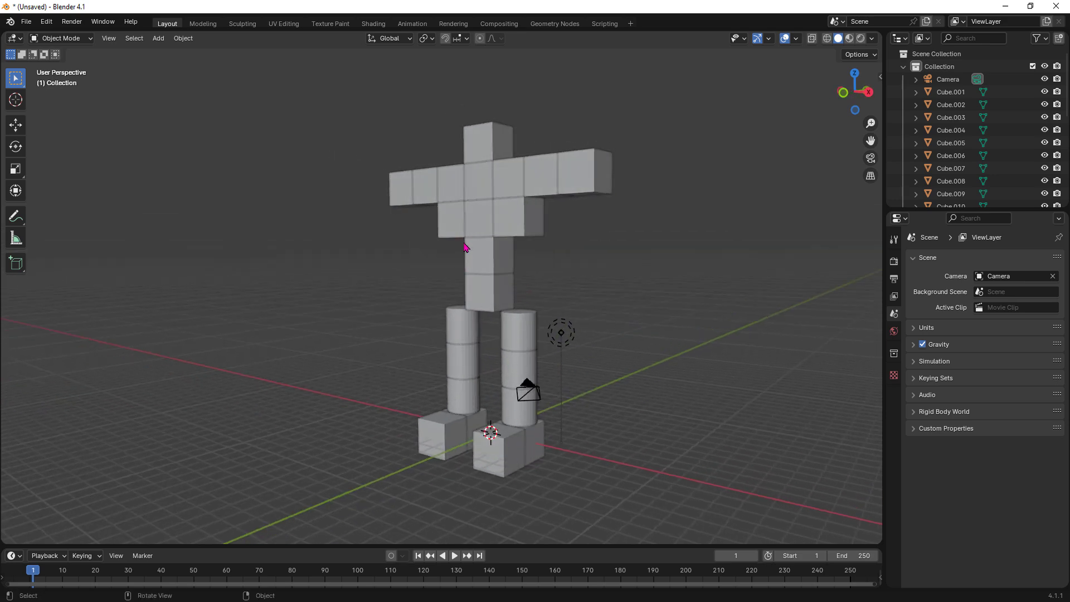
# - Inspect the blocky robot figure from several angles, including its cylindrical legs and box feet
pyautogui.moveTo(492, 265); pyautogui.dragTo(529, 289, button='middle')
pyautogui.moveTo(528, 495); pyautogui.dragTo(485, 490, button='middle')
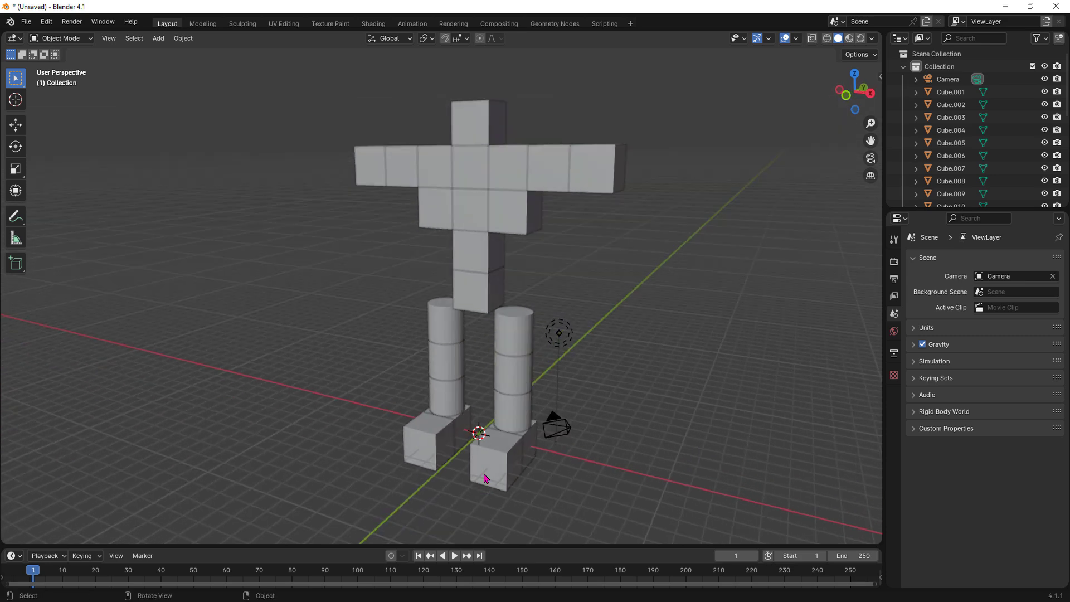
pyautogui.scroll(3, 478, 452)
pyautogui.moveTo(478, 453); pyautogui.dragTo(482, 465, button='middle')
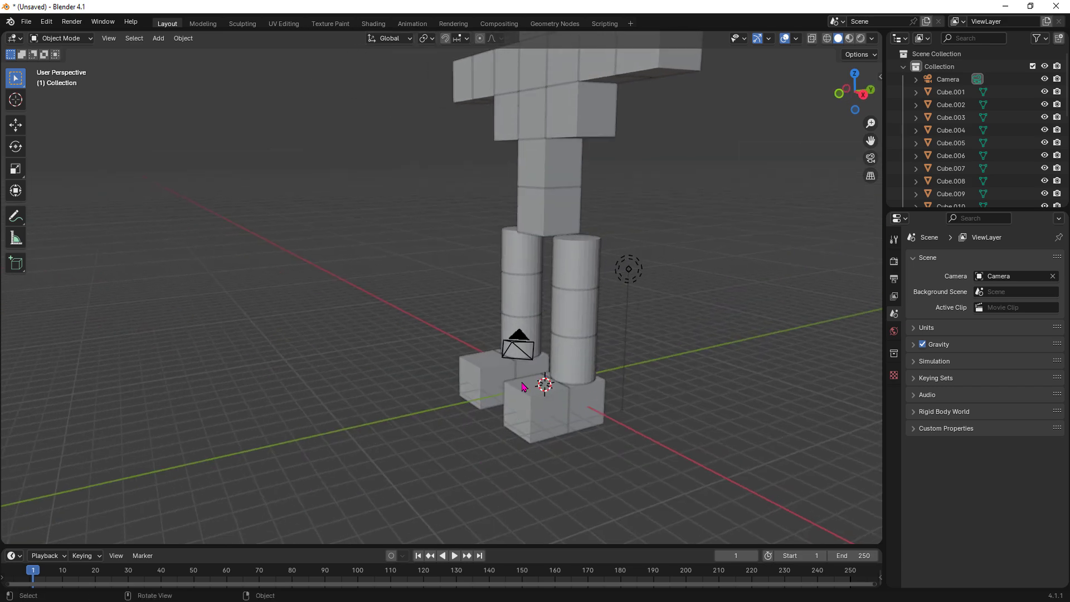
pyautogui.scroll(3, 540, 382)
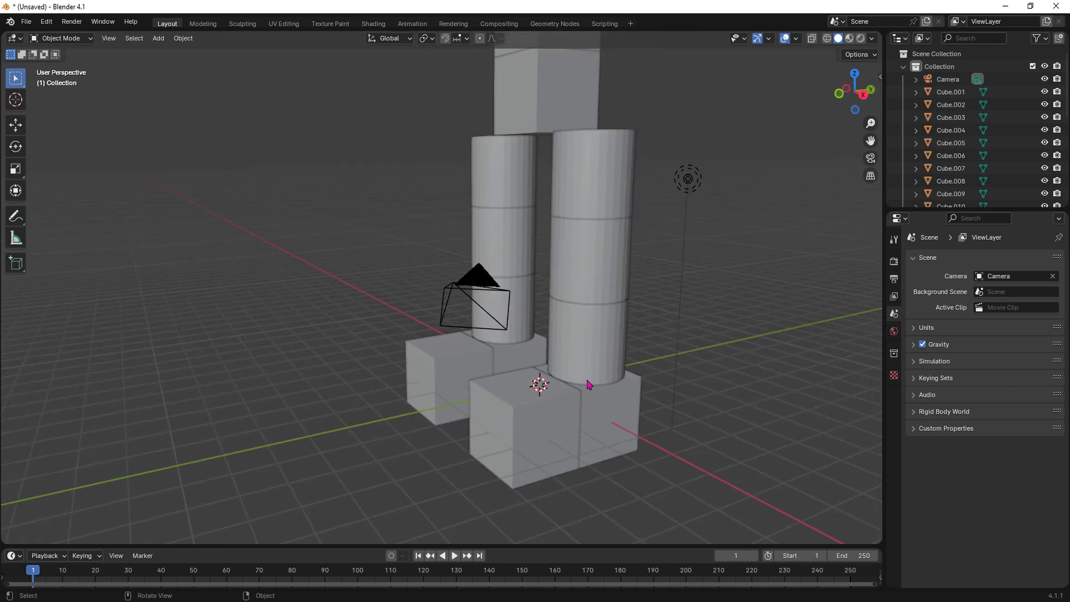
pyautogui.scroll(3, 566, 406)
pyautogui.moveTo(567, 406); pyautogui.dragTo(538, 415, button='middle')
pyautogui.scroll(-5, 538, 416)
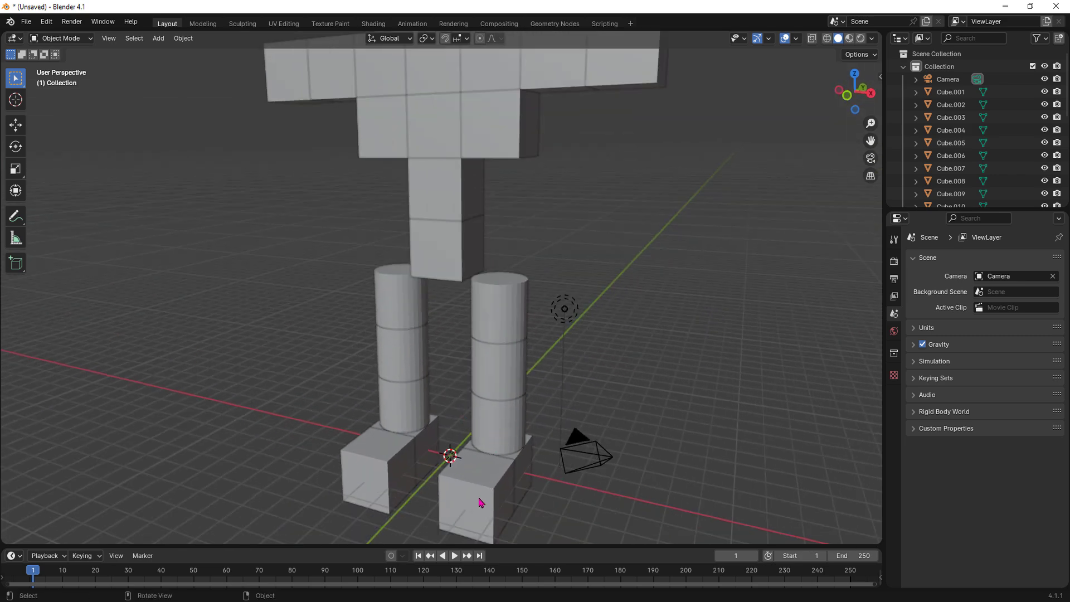
pyautogui.moveTo(506, 464); pyautogui.dragTo(491, 461, button='middle')
pyautogui.moveTo(462, 375); pyautogui.dragTo(501, 351, button='middle')
pyautogui.scroll(-4, 504, 267)
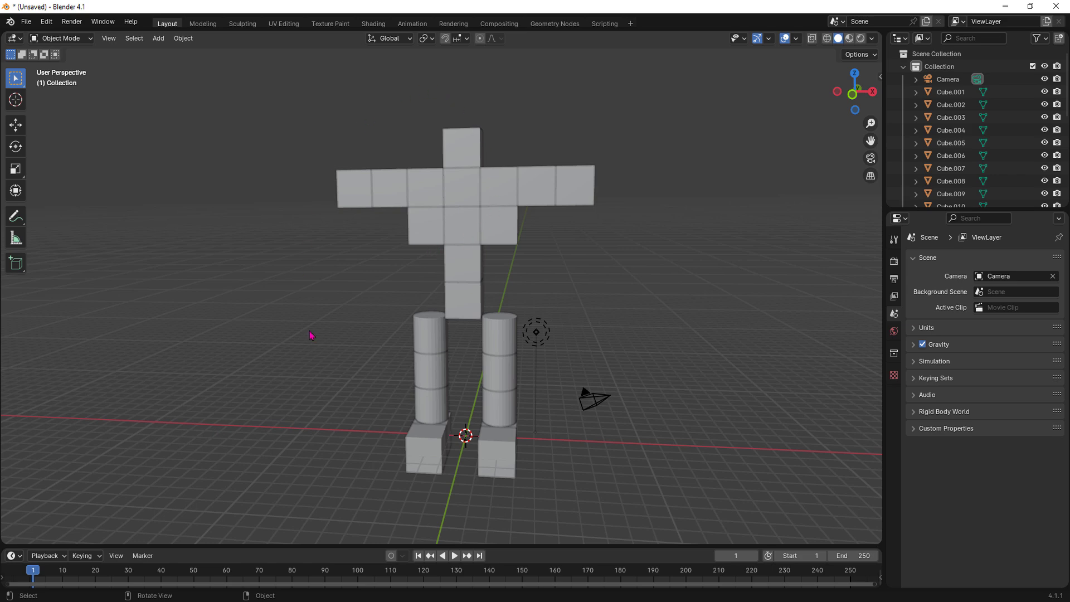
pyautogui.moveTo(443, 303); pyautogui.dragTo(498, 414, button='middle')
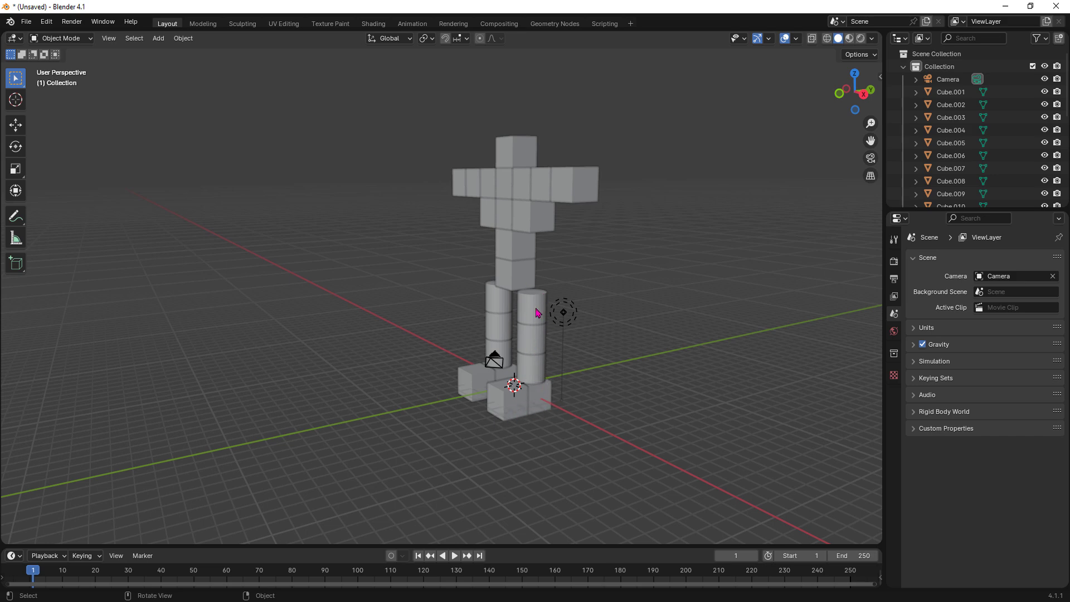
pyautogui.moveTo(520, 410); pyautogui.dragTo(594, 400, button='middle')
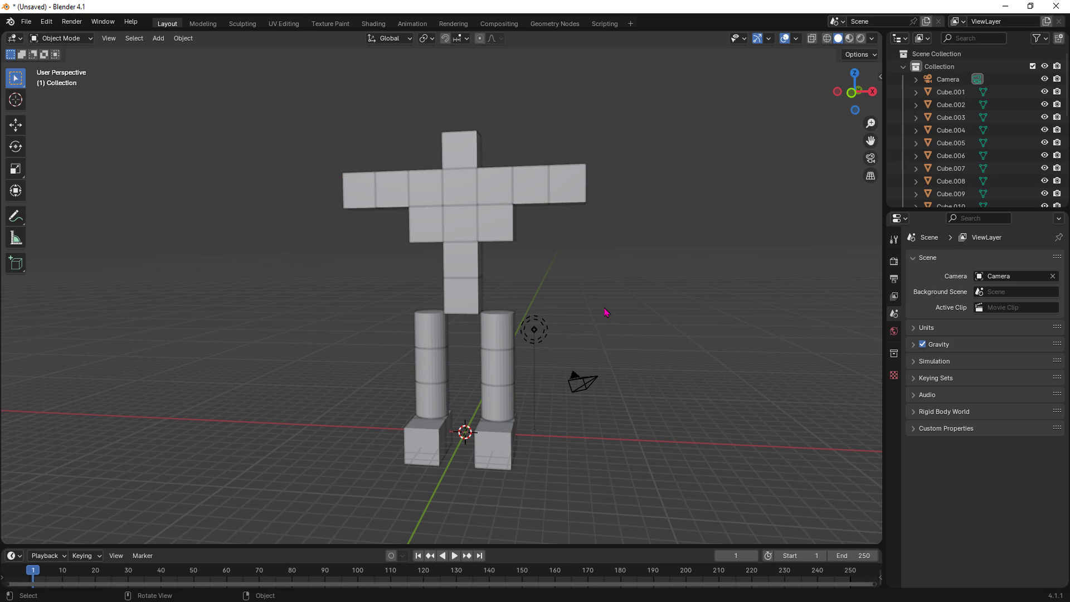
pyautogui.moveTo(606, 310); pyautogui.dragTo(502, 431, button='middle')
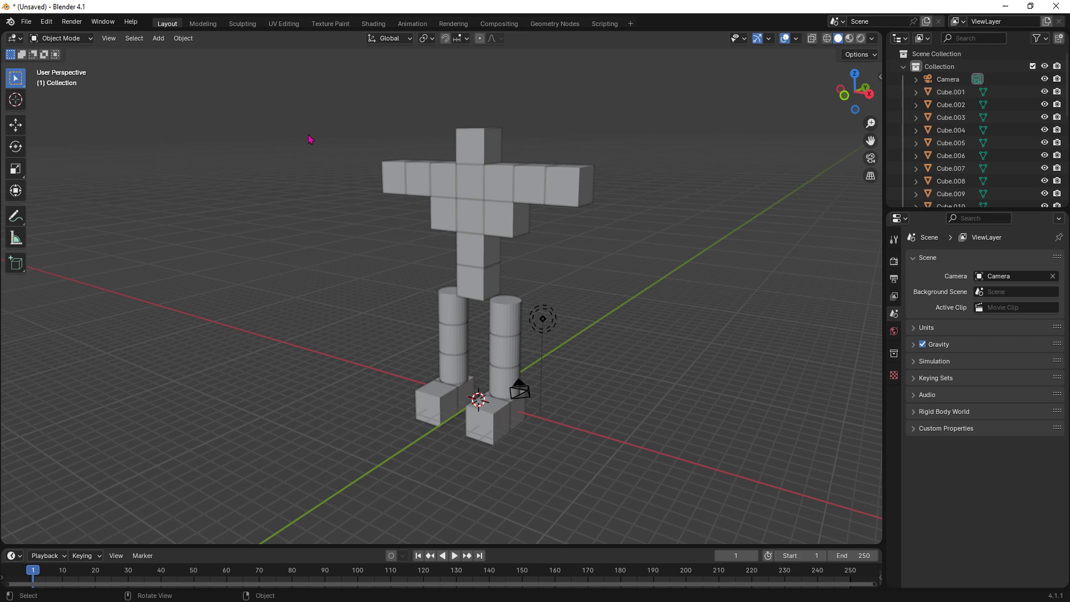
# - Start saving the scene as a Blender file and choose the Desktop as the save location
pyautogui.click(27, 22)
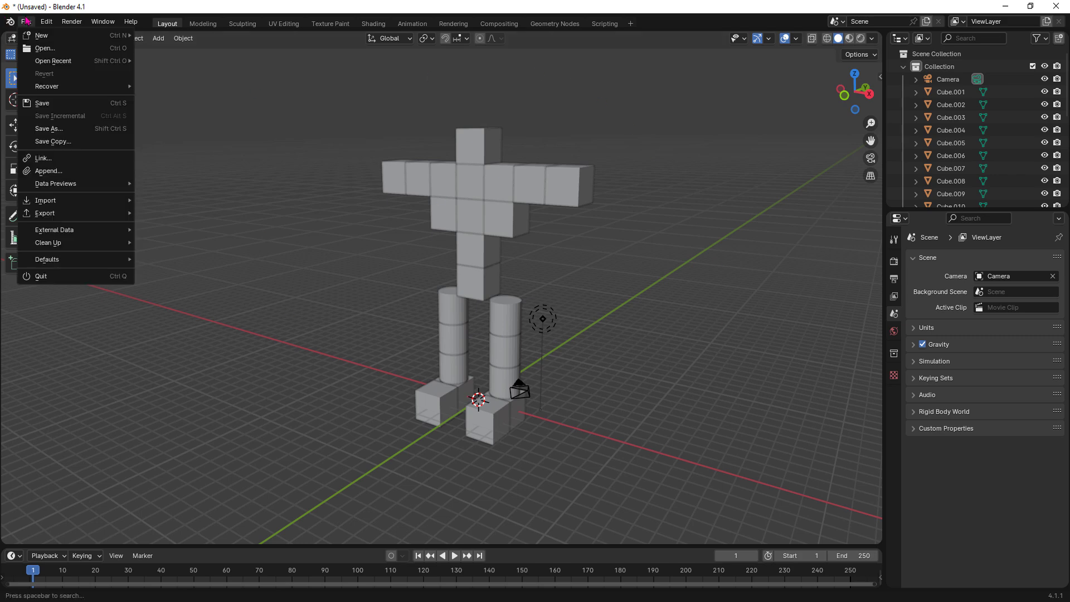
pyautogui.click(73, 109)
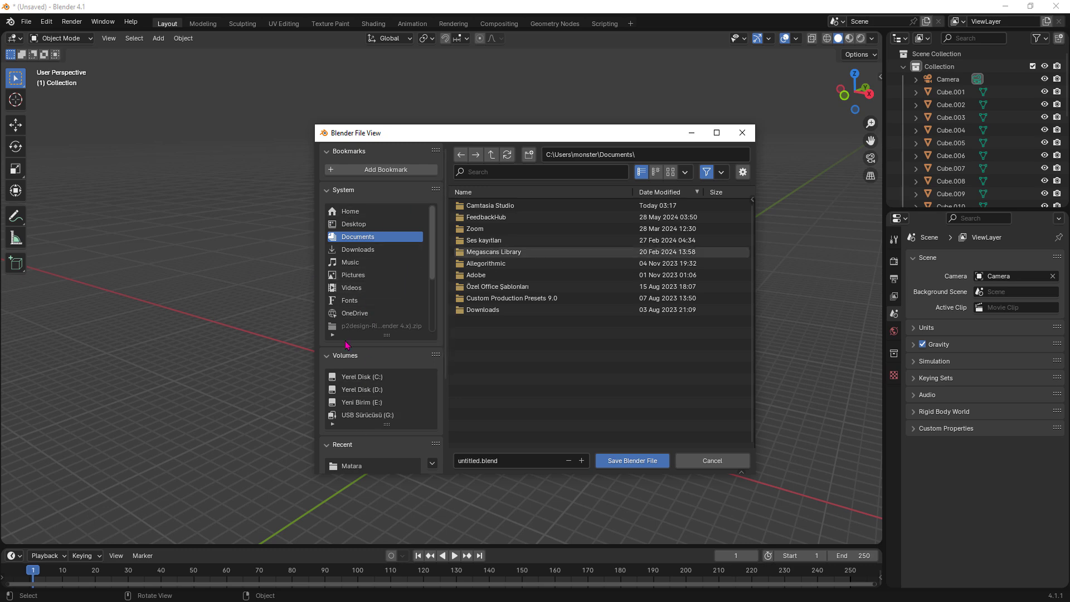
pyautogui.scroll(-1, 379, 381)
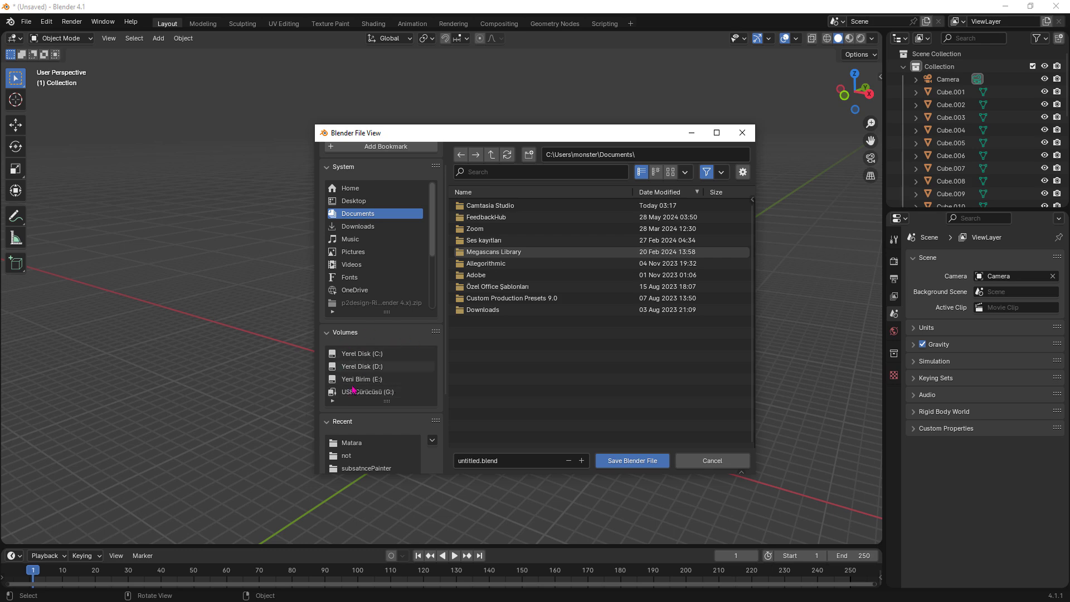
pyautogui.scroll(-2, 388, 353)
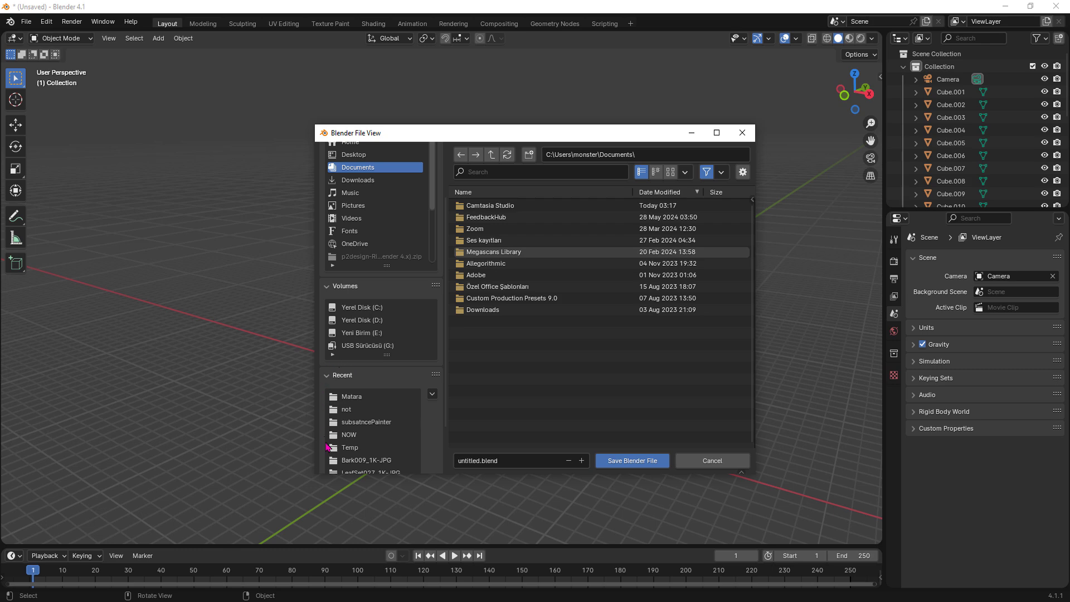
pyautogui.scroll(-2, 384, 414)
pyautogui.scroll(4, 388, 434)
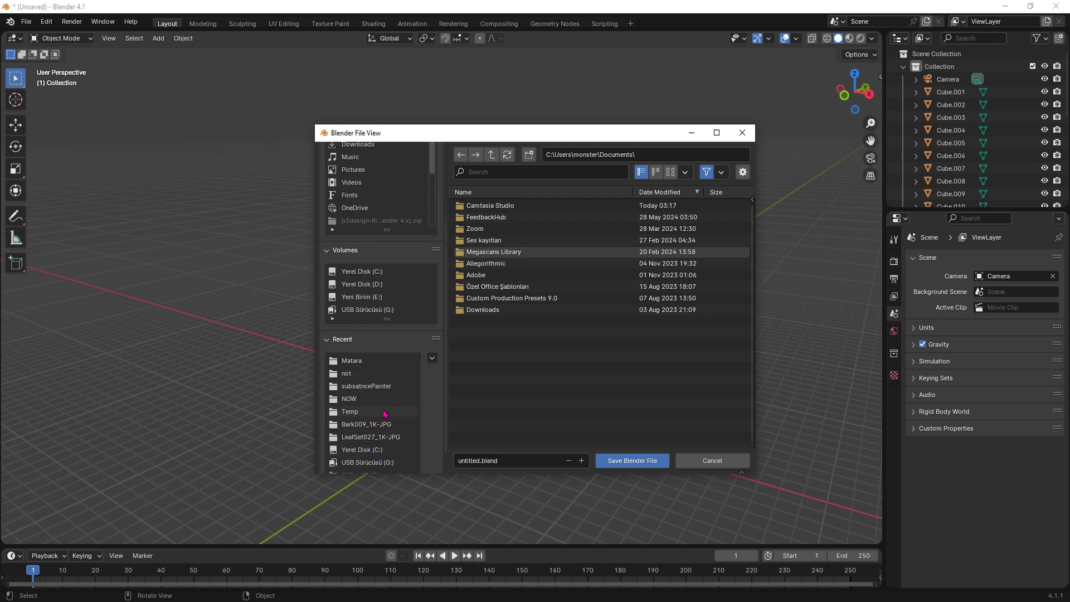
pyautogui.scroll(-3, 380, 406)
pyautogui.scroll(5, 402, 395)
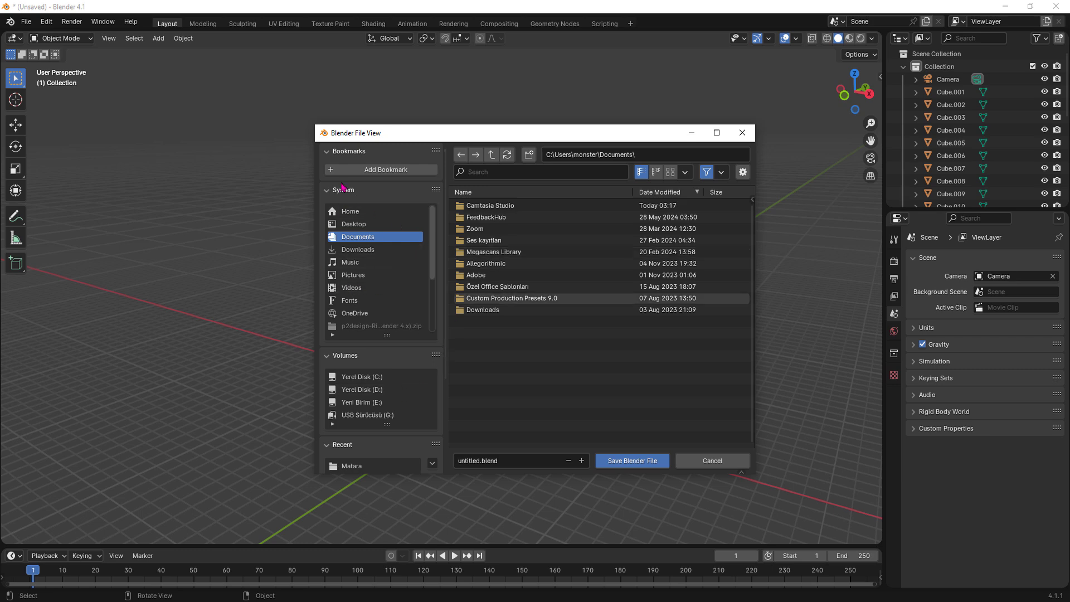
pyautogui.click(376, 230)
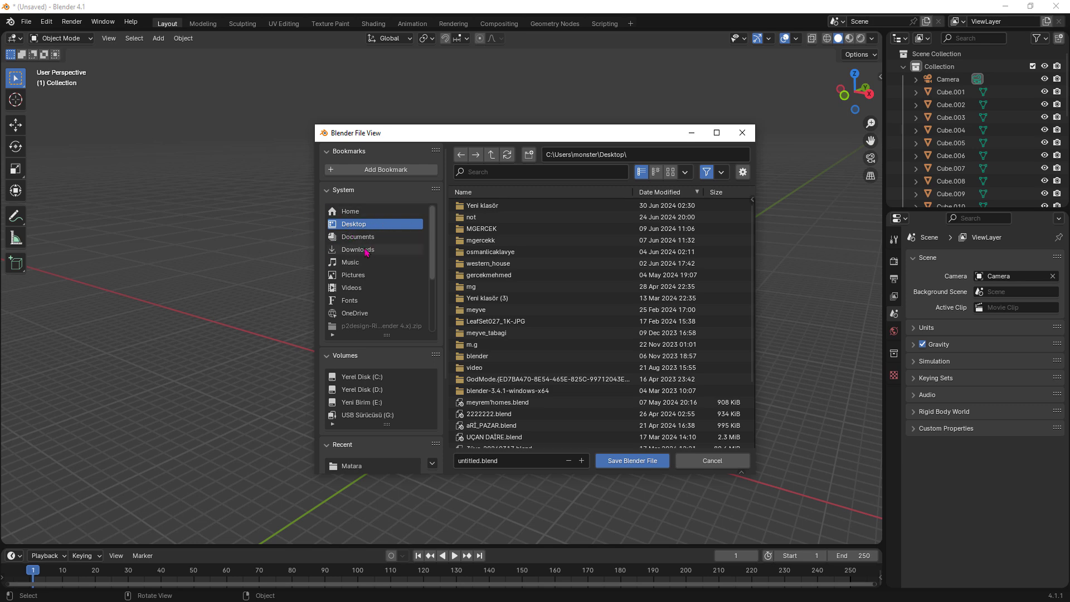
# - Create a new folder on the Desktop, named with the owner's name followed by "blend", and open it
pyautogui.click(530, 155)
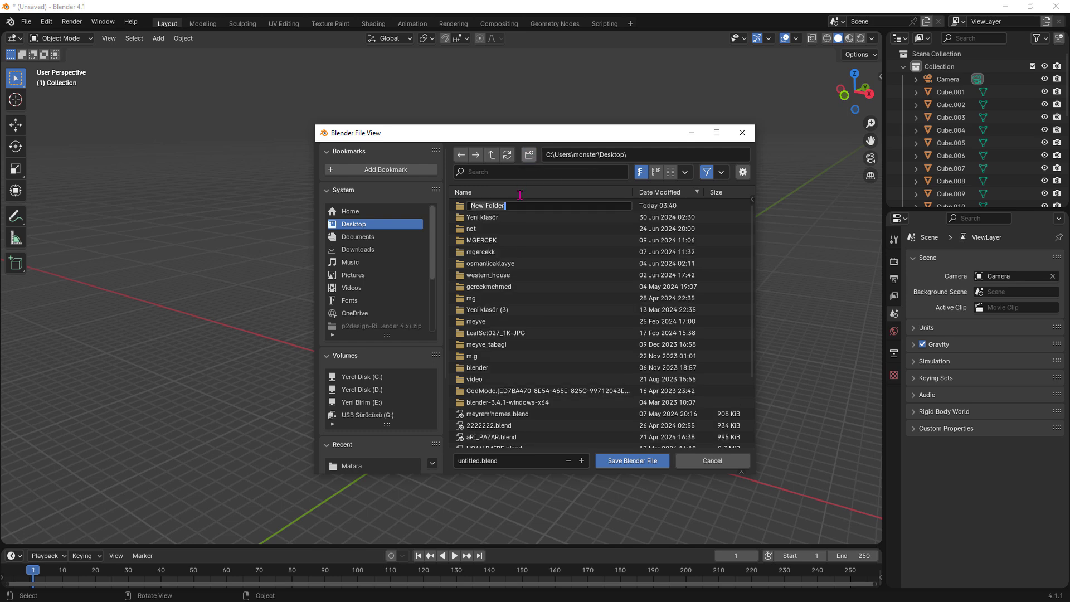
pyautogui.press('BackSpace')
pyautogui.press('Return')
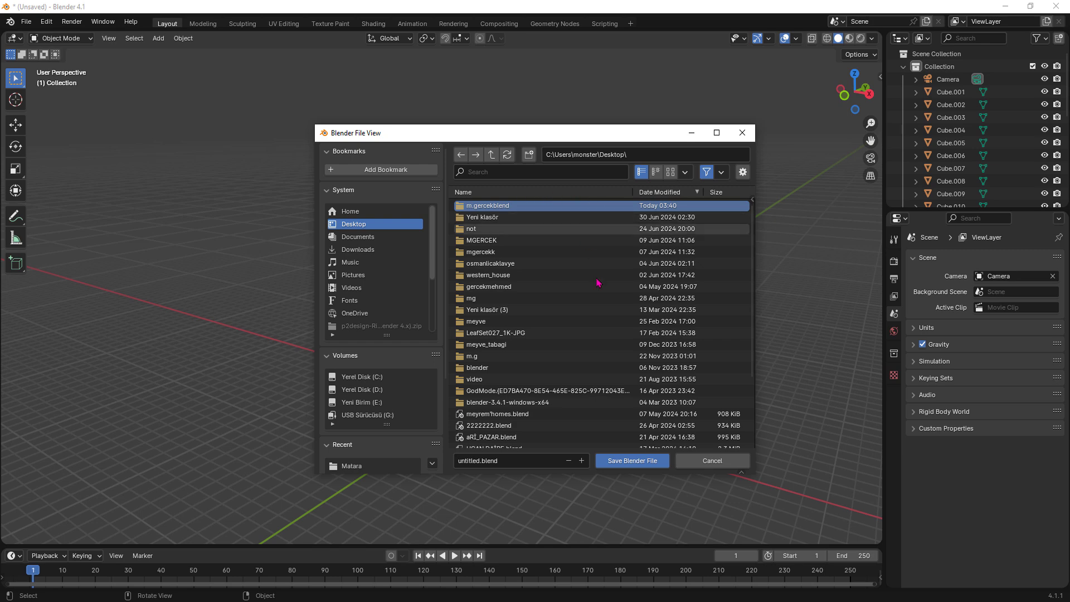
pyautogui.click(639, 470)
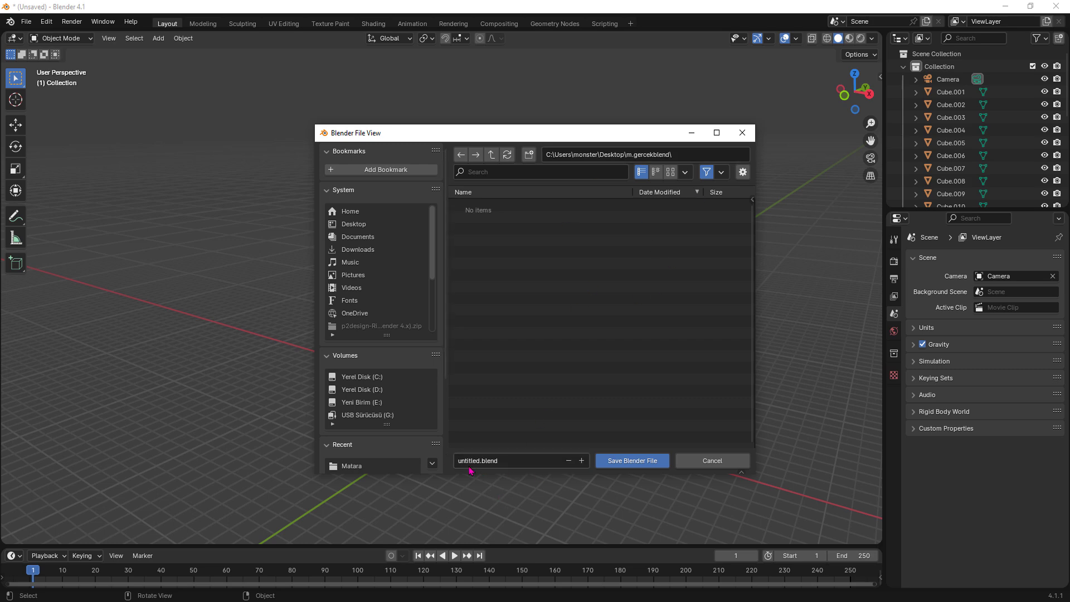
# - Name the file robot.blend and save it in the new folder
pyautogui.click(516, 458)
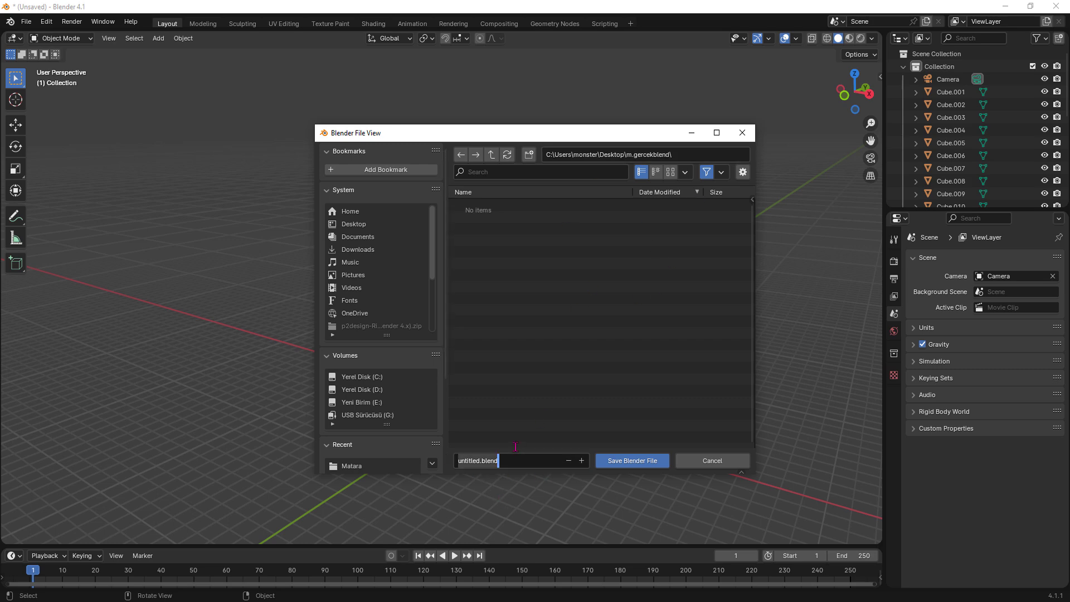
pyautogui.press('BackSpace')
pyautogui.write('robot')
pyautogui.click(624, 462)
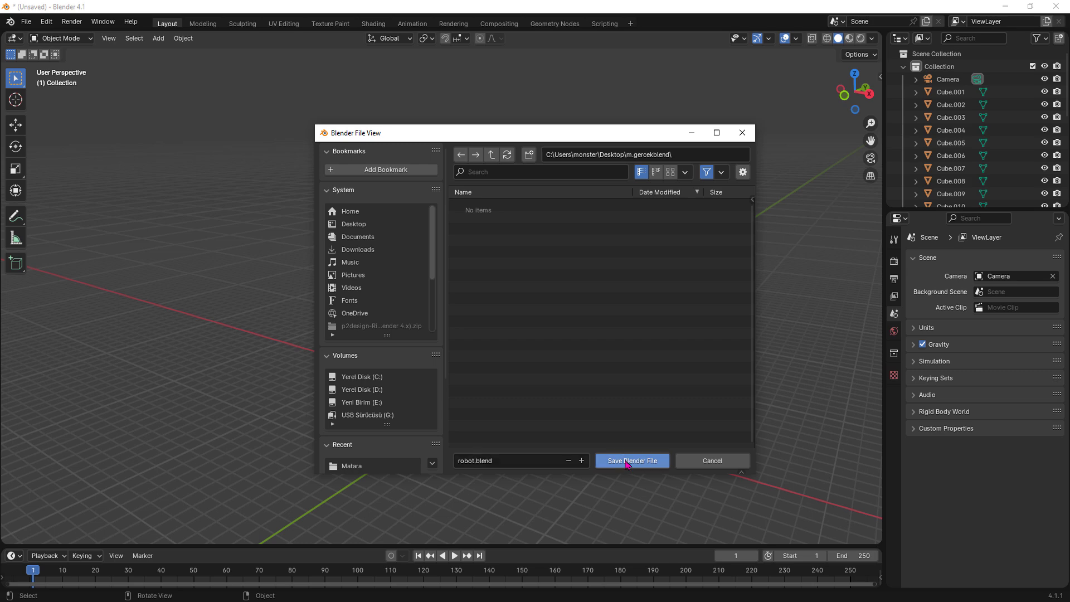